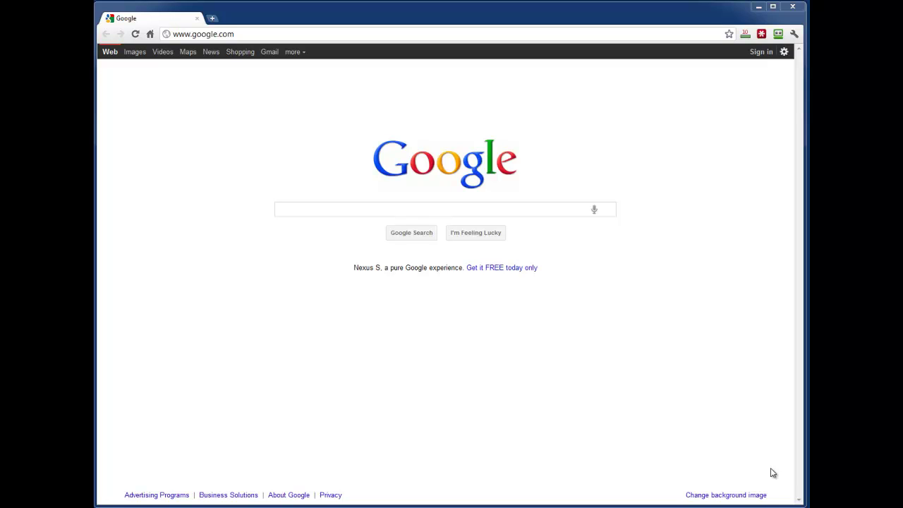
- Go to savemyfiles.net and look over the ParetoLogic Data Recovery Pro download page
{"action": "left_click", "coordinate": [234, 34]}
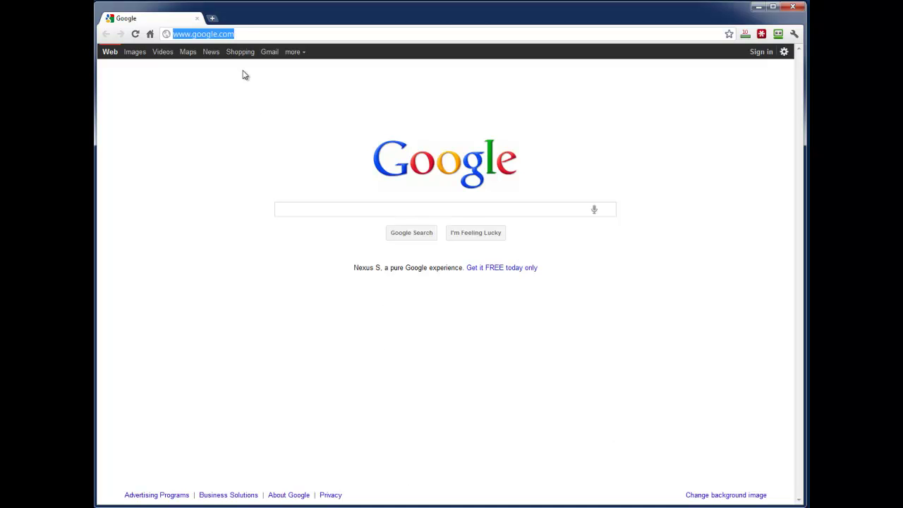
{"action": "type", "text": "save"}
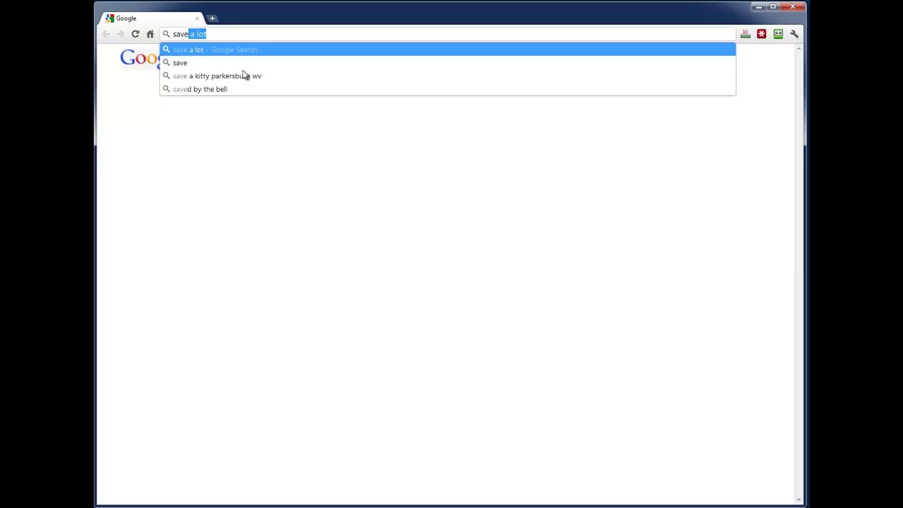
{"action": "type", "text": "myfiles"}
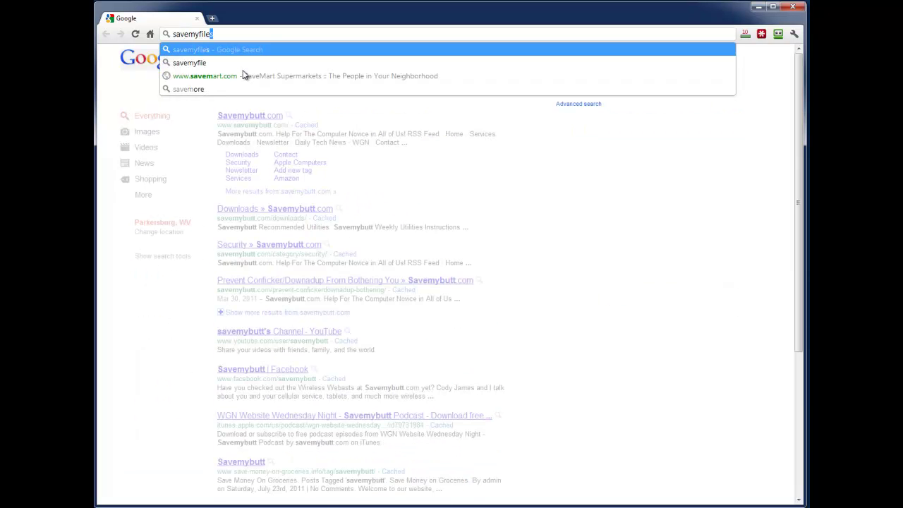
{"action": "type", "text": ".net"}
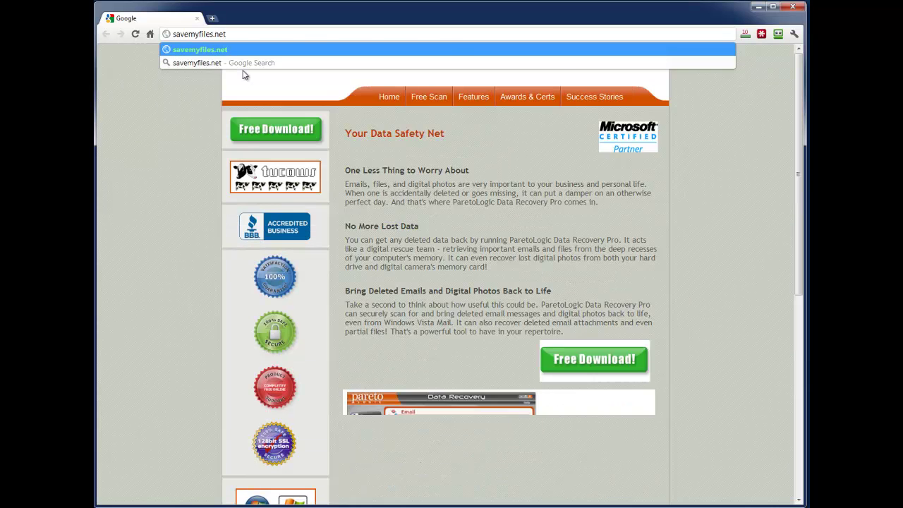
{"action": "key", "text": "Return"}
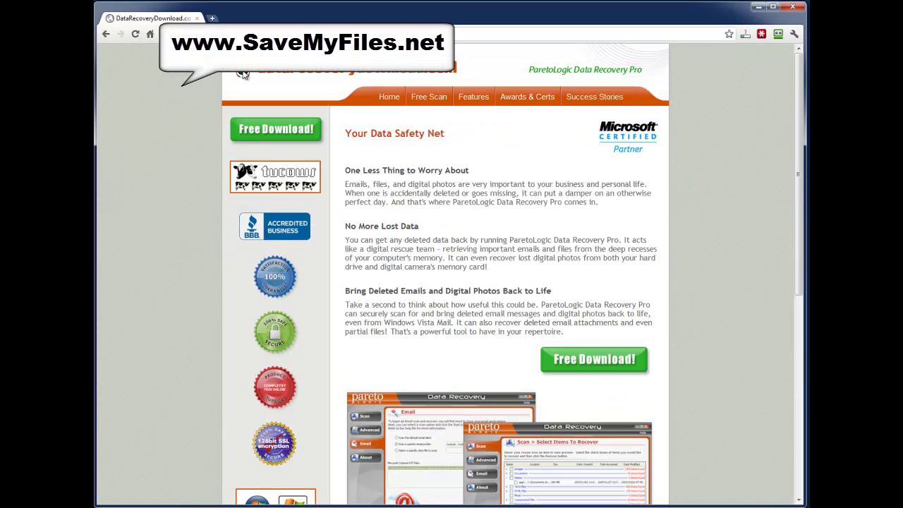
{"action": "scroll", "coordinate": [579, 215], "scroll_direction": "down", "scroll_amount": 3}
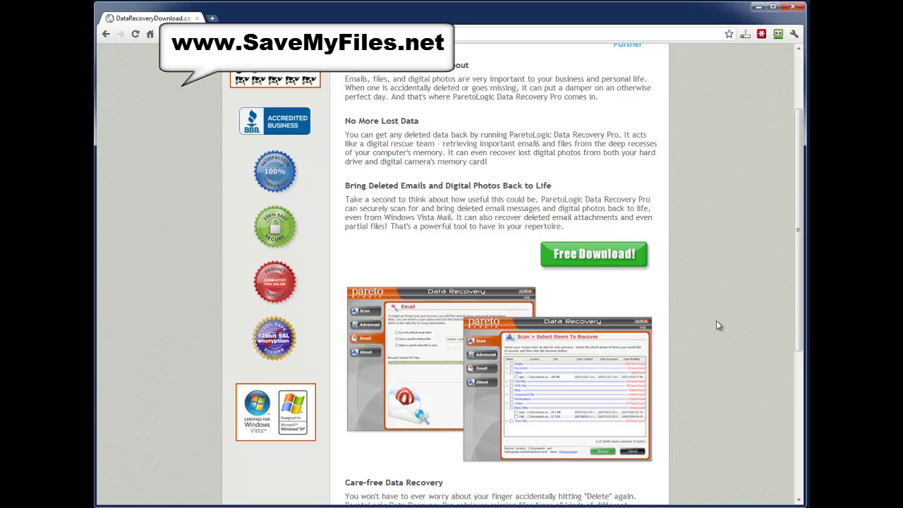
{"action": "scroll", "coordinate": [716, 321], "scroll_direction": "up", "scroll_amount": 1}
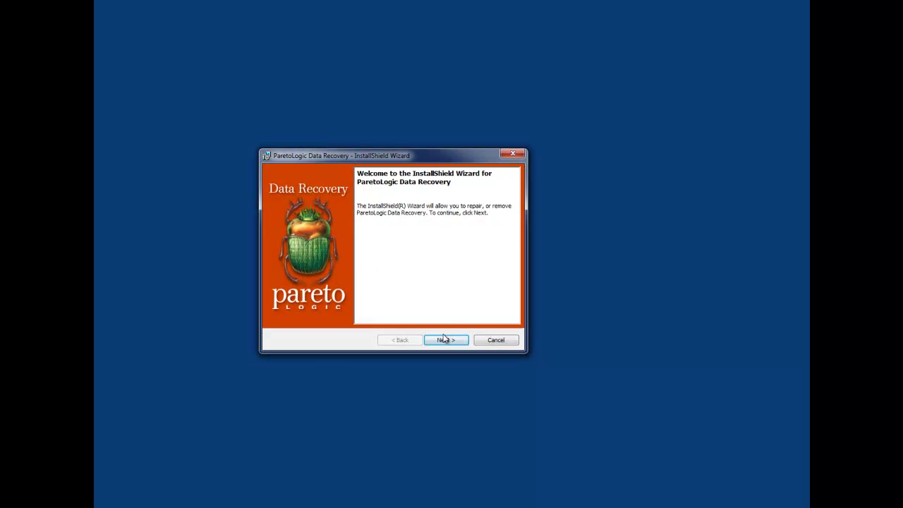
{"action": "left_click", "coordinate": [444, 340]}
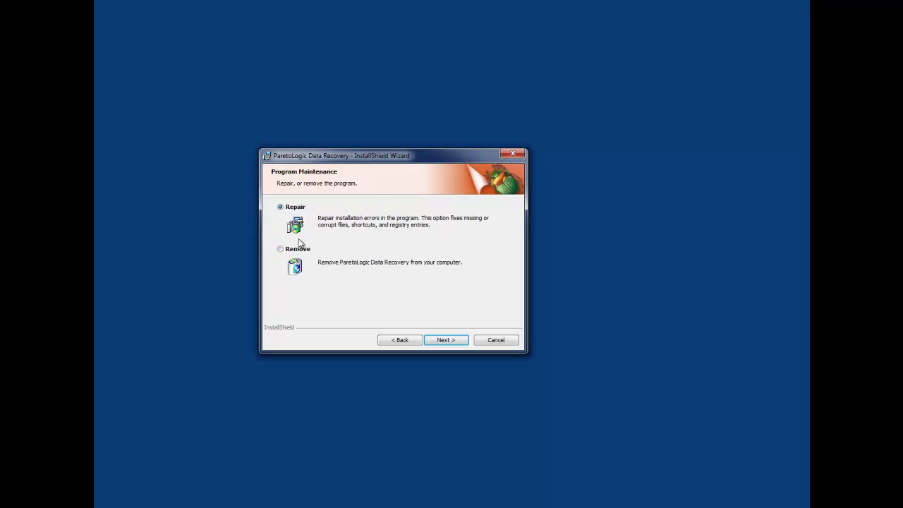
{"action": "left_click", "coordinate": [497, 341]}
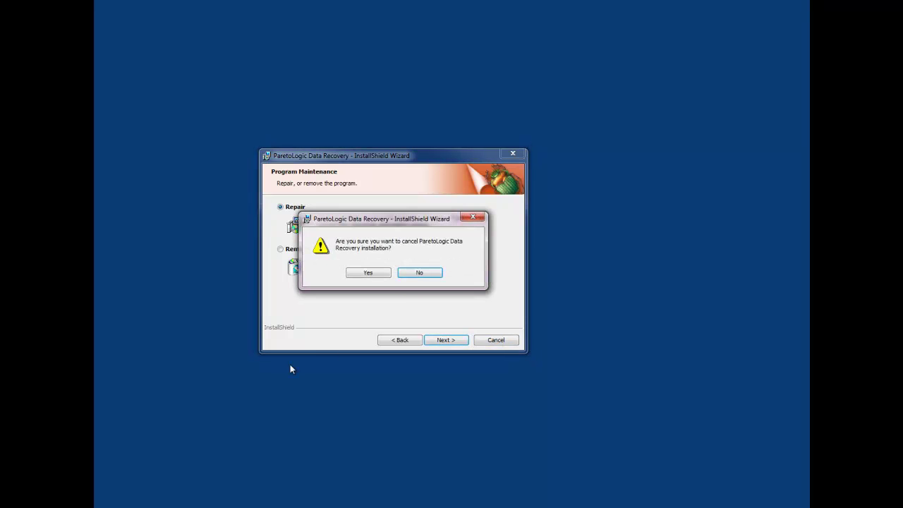
{"action": "left_click", "coordinate": [378, 274]}
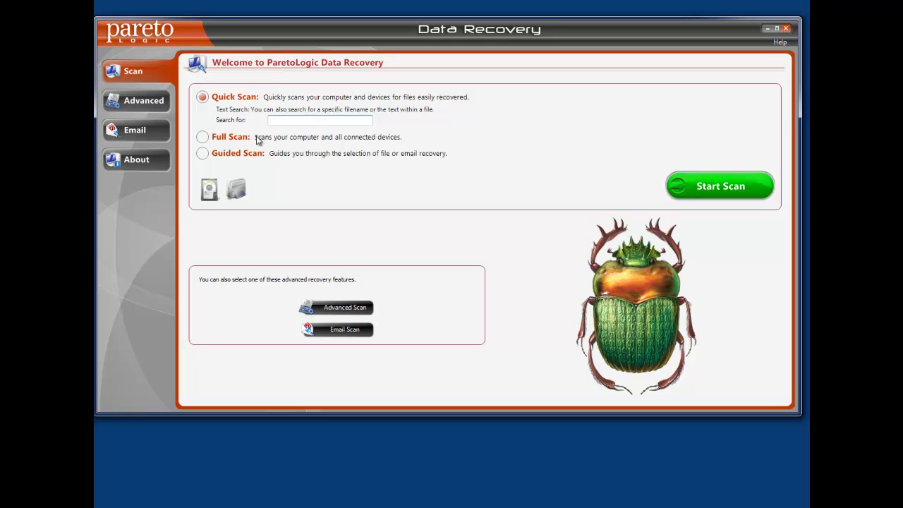
- Start an advanced scan of only the HP (C:) volume, excluding every other mounted volume
{"action": "left_click", "coordinate": [142, 102]}
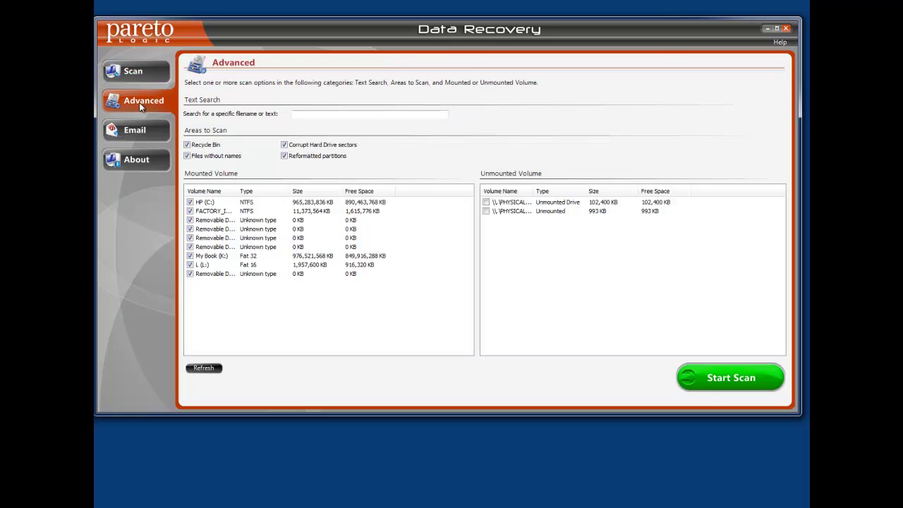
{"action": "left_click_drag", "start_coordinate": [237, 191], "coordinate": [303, 192]}
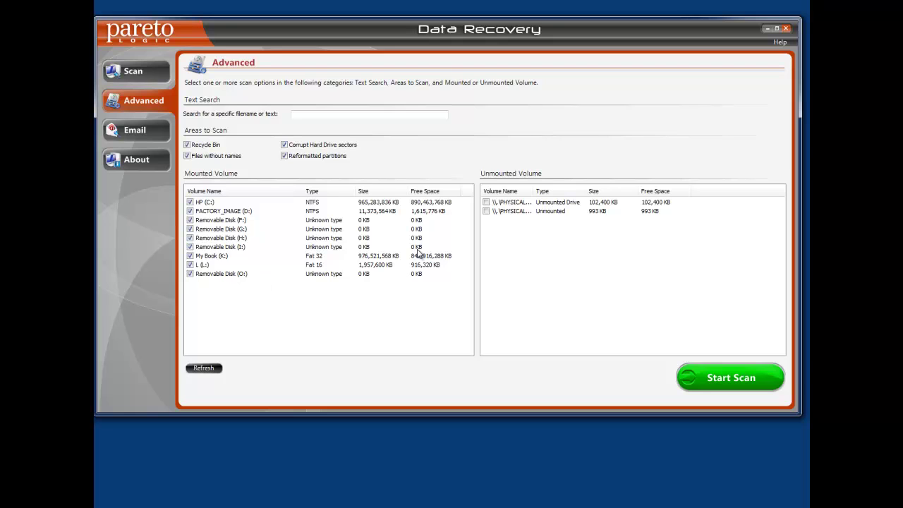
{"action": "left_click", "coordinate": [189, 274]}
{"action": "left_click", "coordinate": [190, 264]}
{"action": "left_click", "coordinate": [190, 256]}
{"action": "left_click", "coordinate": [190, 247]}
{"action": "left_click", "coordinate": [190, 238]}
{"action": "left_click", "coordinate": [190, 228]}
{"action": "left_click", "coordinate": [190, 219]}
{"action": "left_click", "coordinate": [189, 210]}
{"action": "left_click", "coordinate": [740, 378]}
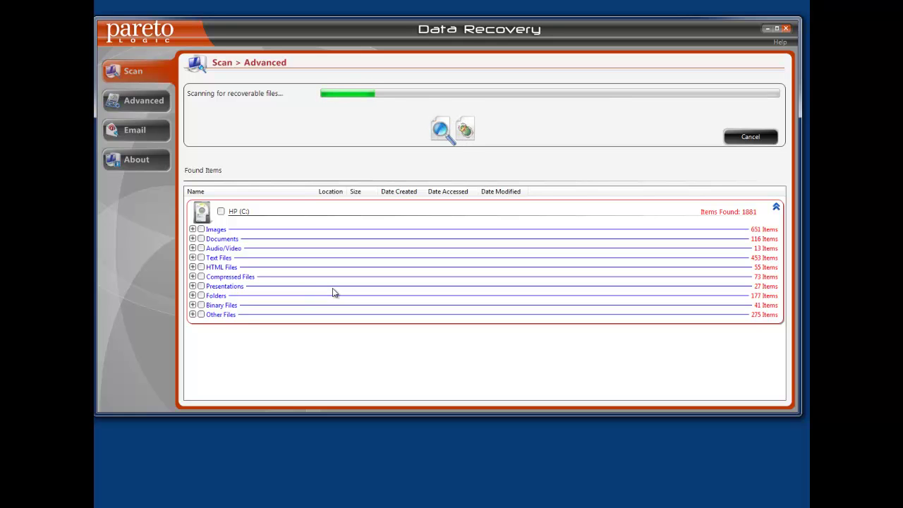
- Examine the recoverable files in the Documents category of HP (C:) while leaving them all unselected
{"action": "left_click", "coordinate": [193, 239]}
{"action": "left_click", "coordinate": [201, 247]}
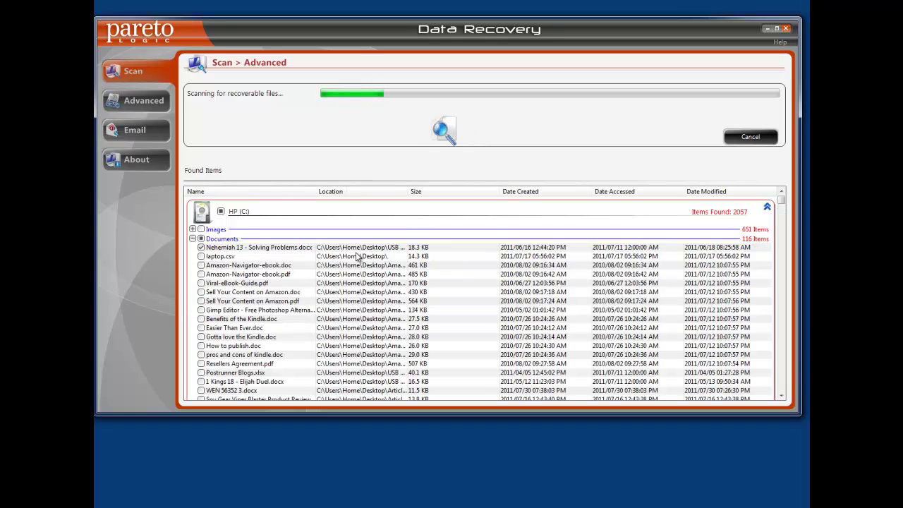
{"action": "left_click", "coordinate": [201, 248]}
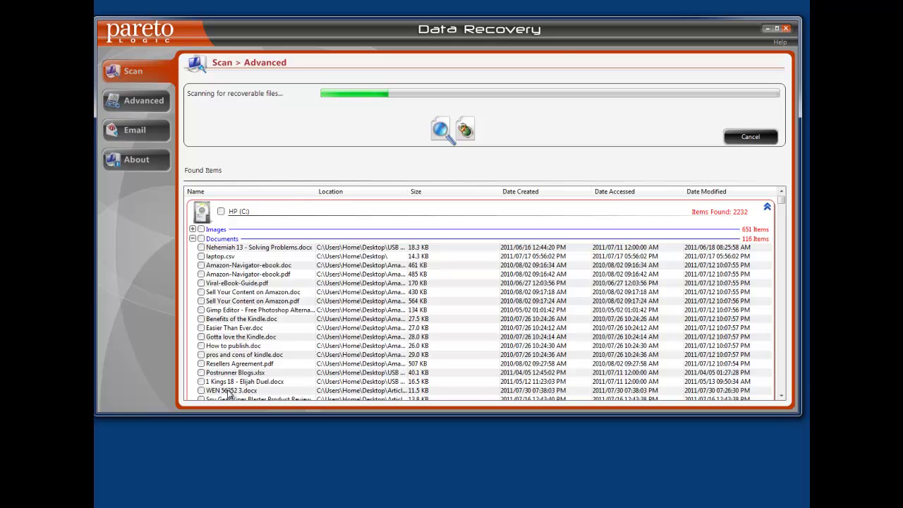
{"action": "left_click", "coordinate": [193, 238]}
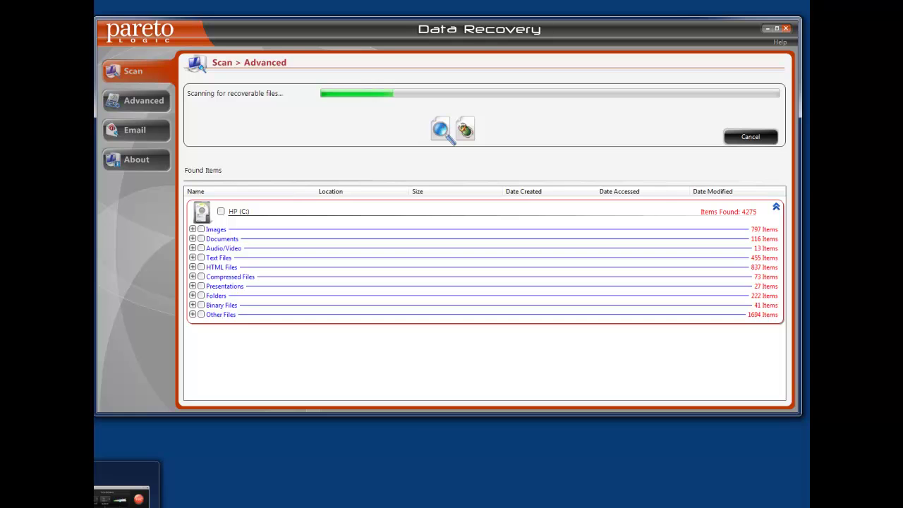
{"action": "left_click", "coordinate": [121, 494]}
{"action": "left_click", "coordinate": [759, 473]}
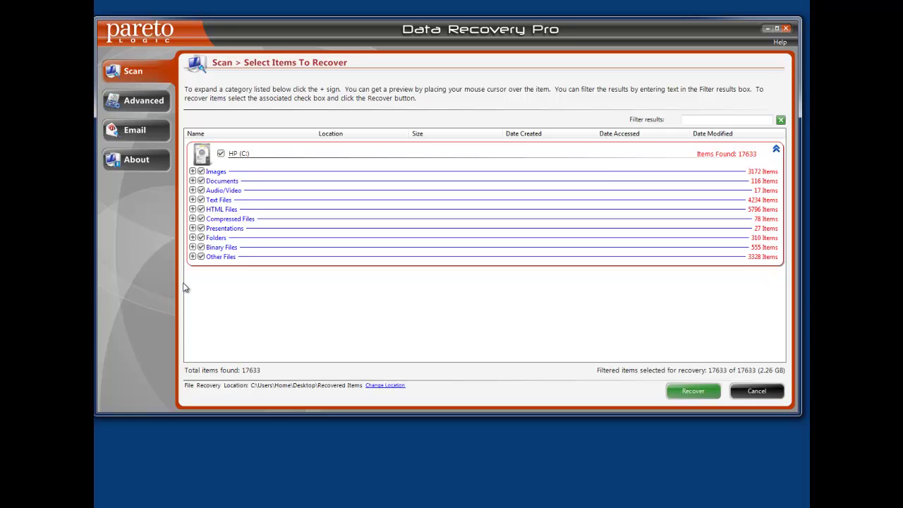
- Recover all found items on the HP (C:) volume to the Recovered Items folder on the desktop
{"action": "left_click", "coordinate": [221, 153]}
{"action": "left_click", "coordinate": [221, 154]}
{"action": "left_click", "coordinate": [694, 392]}
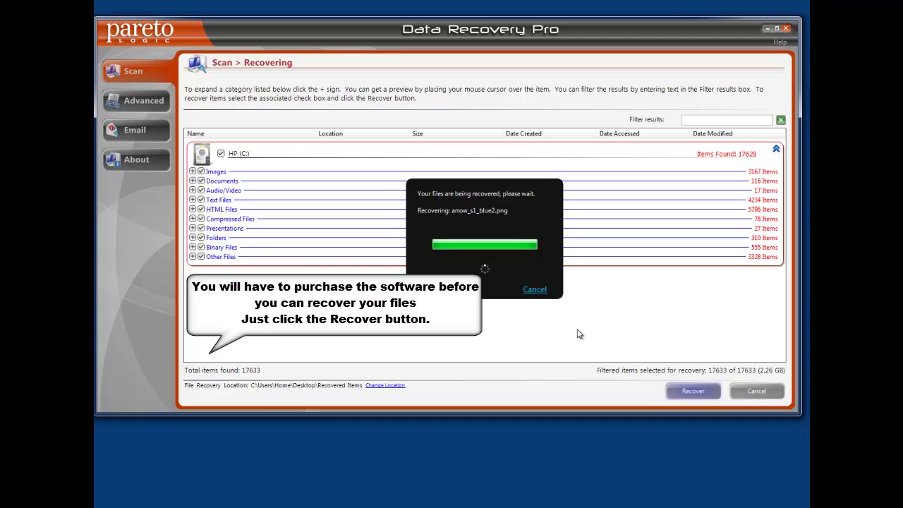